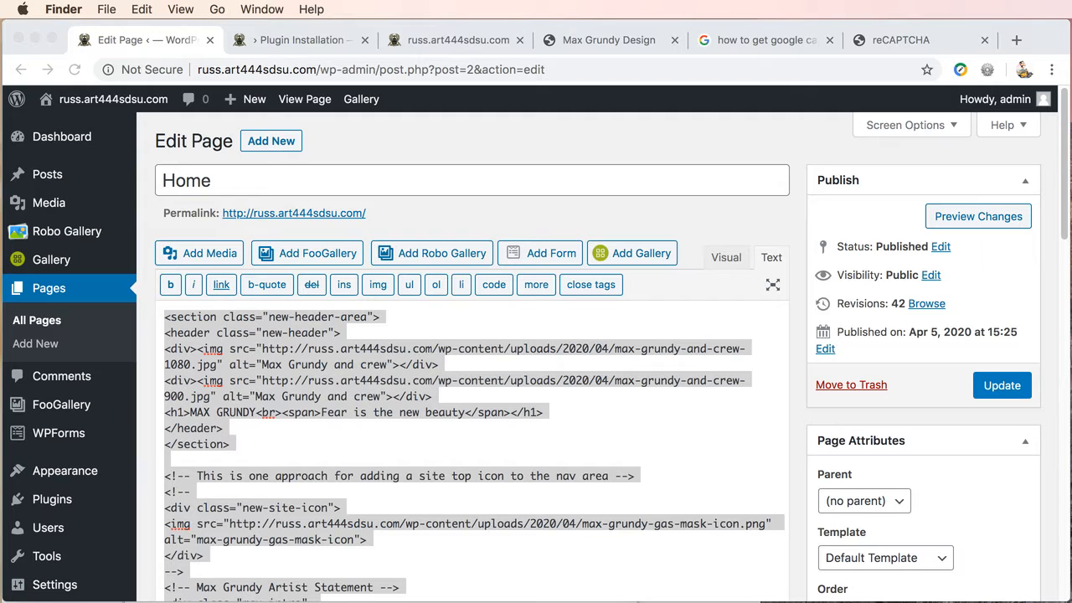
Step: Check the local backup text files in the friday-april-17-bu folder and move the Finder window out of the way
{"action": "left_click_drag", "start_coordinate": [1070, 151], "coordinate": [1035, 146]}
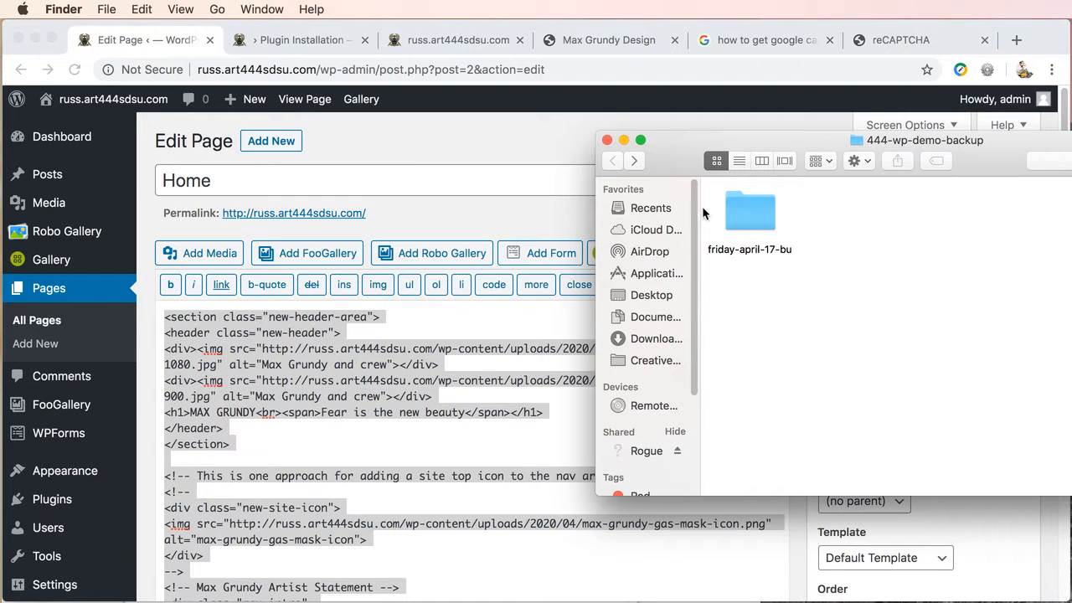
{"action": "double_click", "coordinate": [735, 206]}
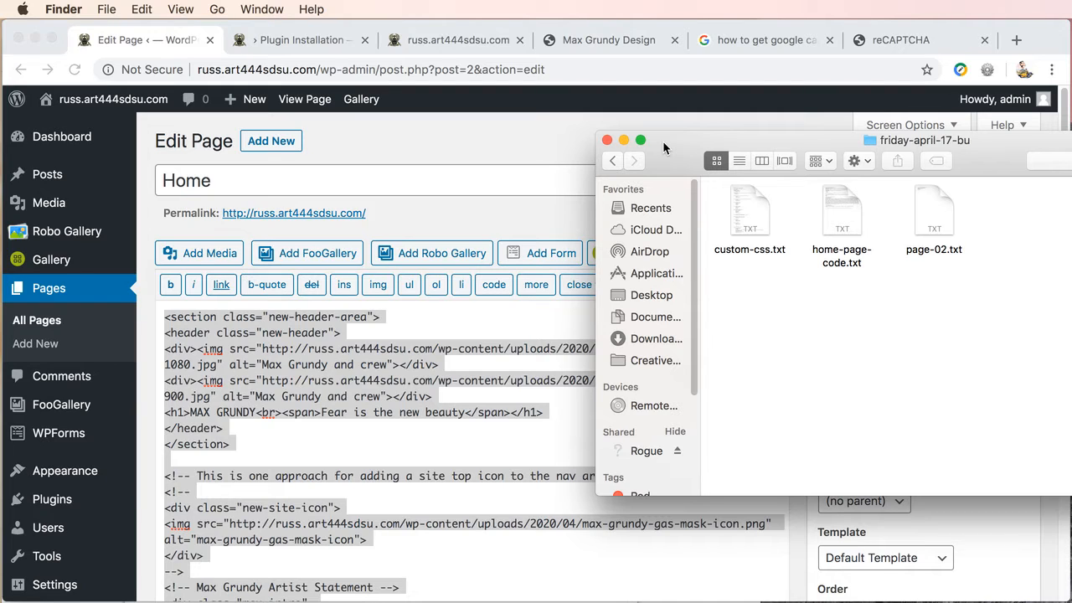
{"action": "left_click_drag", "start_coordinate": [663, 147], "coordinate": [1070, 149]}
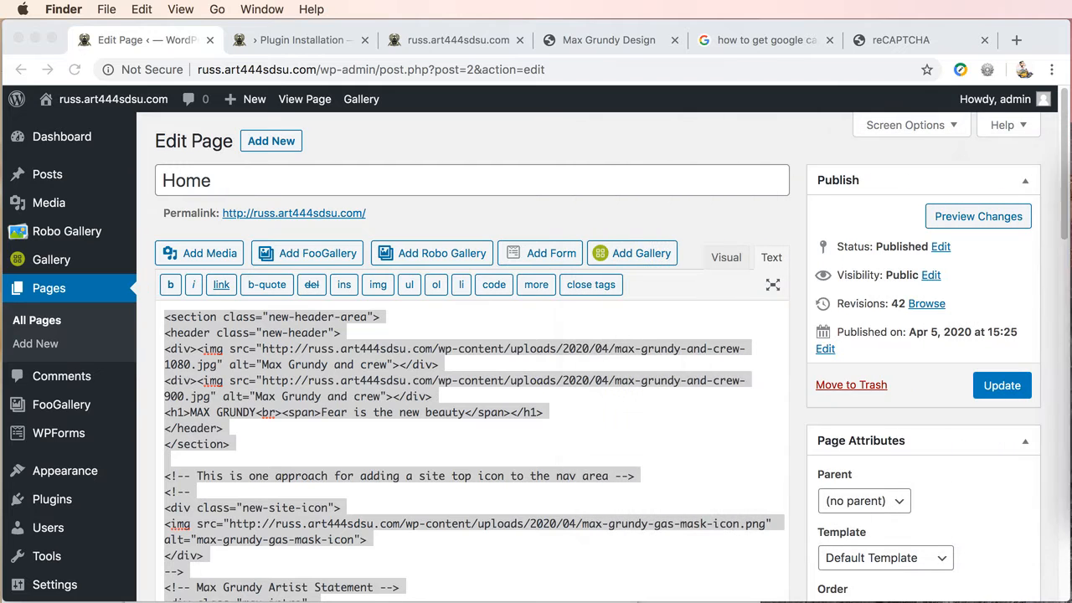
Step: Expand the Home page's Revisions section and examine the list of saved revisions
{"action": "left_click", "coordinate": [1057, 243]}
{"action": "left_click_drag", "start_coordinate": [1061, 224], "coordinate": [1047, 451]}
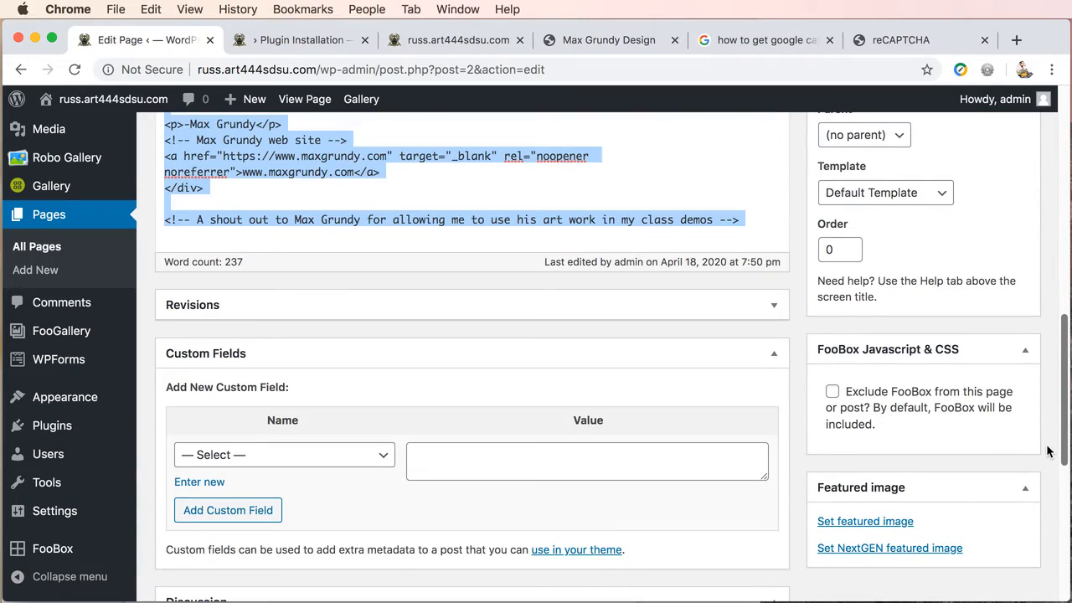
{"action": "left_click", "coordinate": [772, 307]}
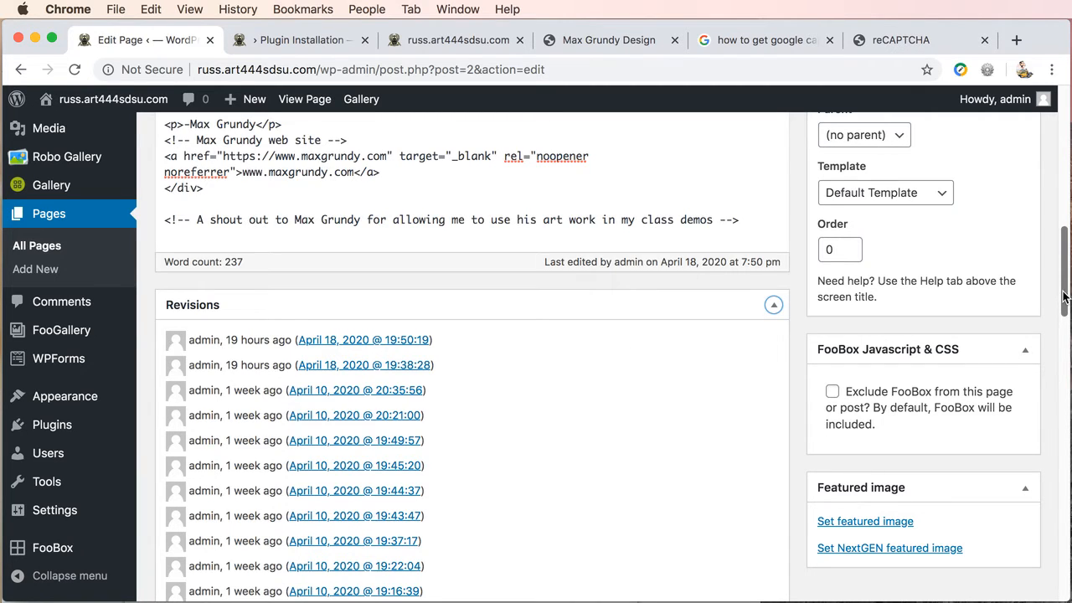
{"action": "left_click_drag", "start_coordinate": [1059, 301], "coordinate": [1060, 361]}
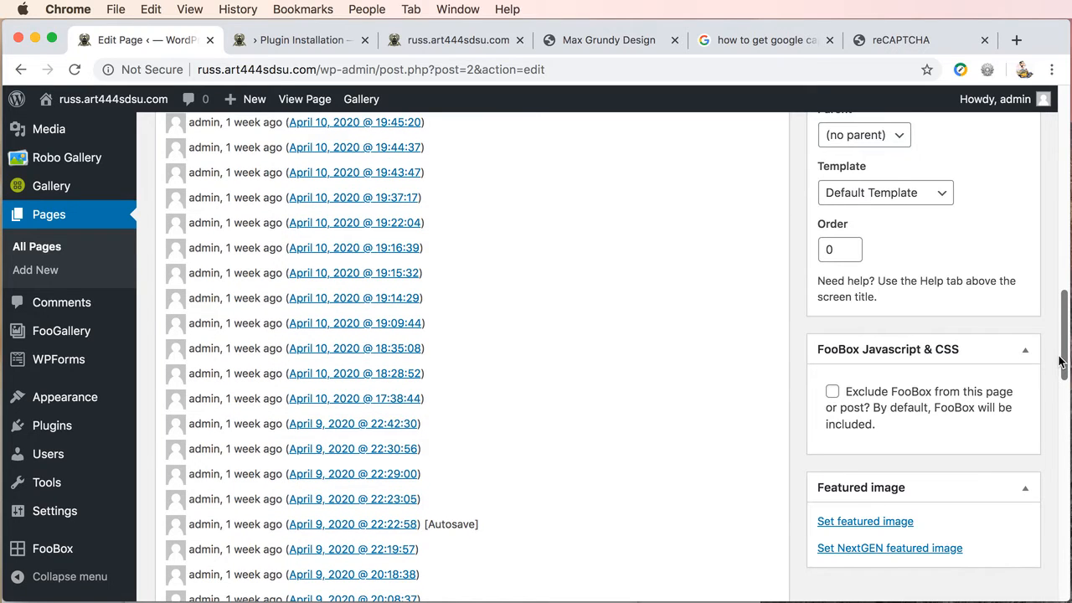
{"action": "left_click_drag", "start_coordinate": [1059, 360], "coordinate": [1061, 134]}
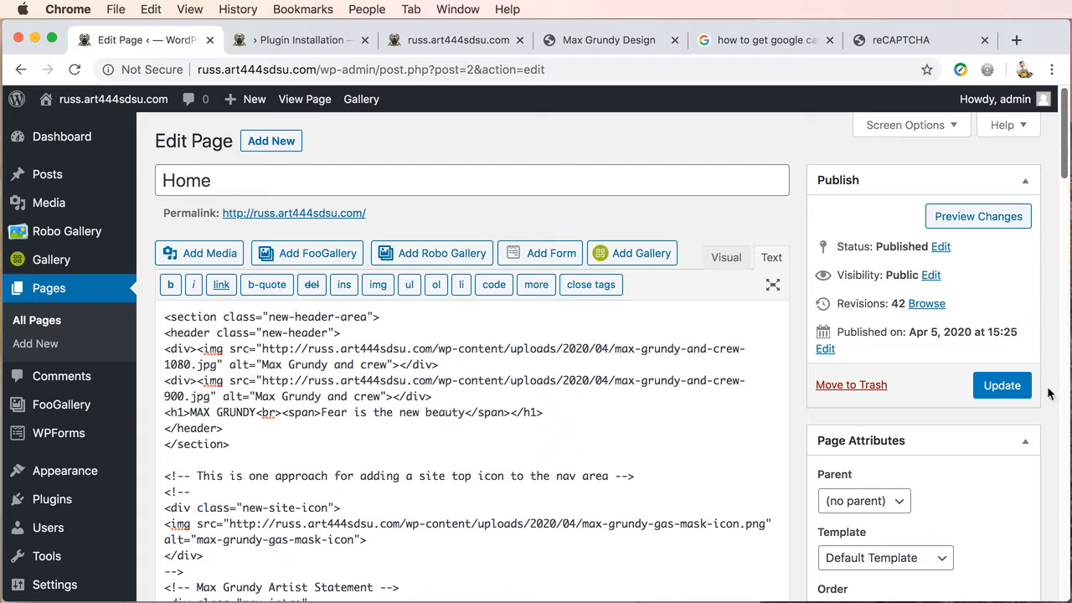
Step: Search the plugin directory for new plugins with the keyword "backup"
{"action": "left_click", "coordinate": [57, 506]}
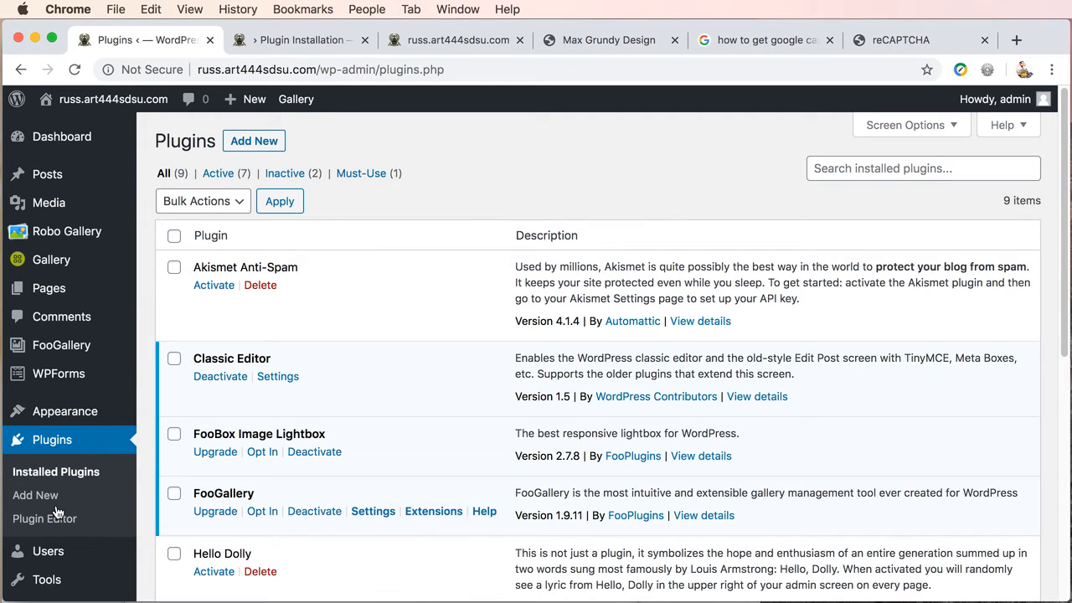
{"action": "left_click", "coordinate": [256, 143]}
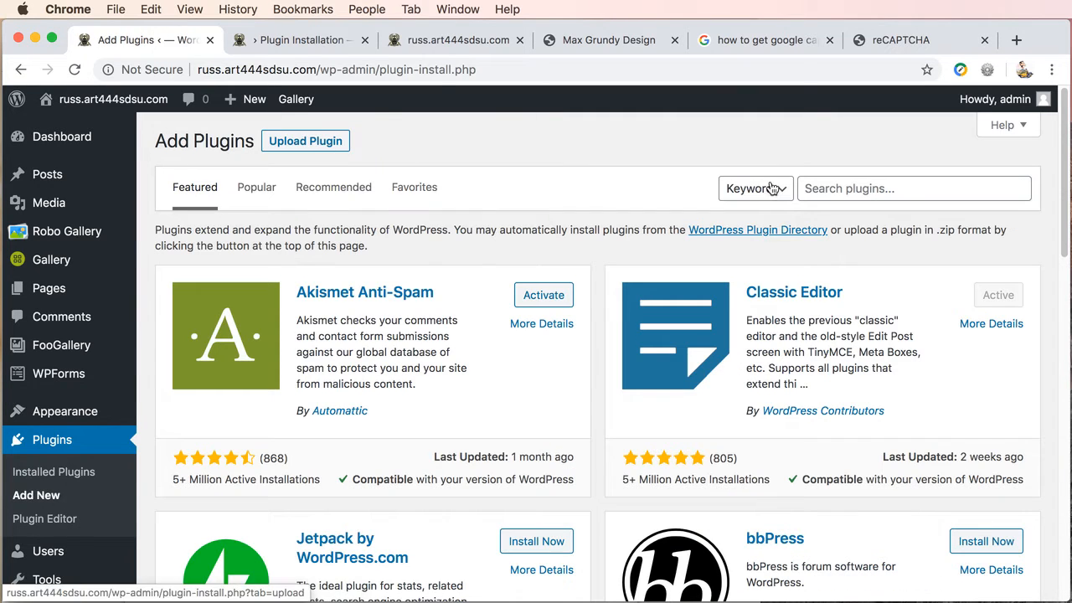
{"action": "left_click", "coordinate": [841, 185]}
{"action": "type", "text": "backu"}
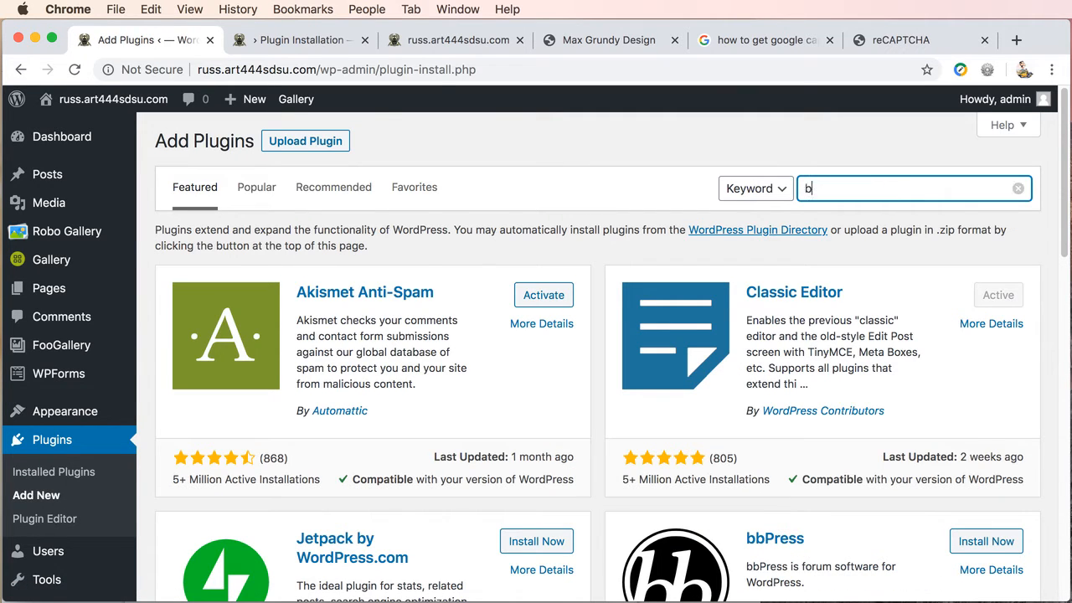
{"action": "type", "text": "p"}
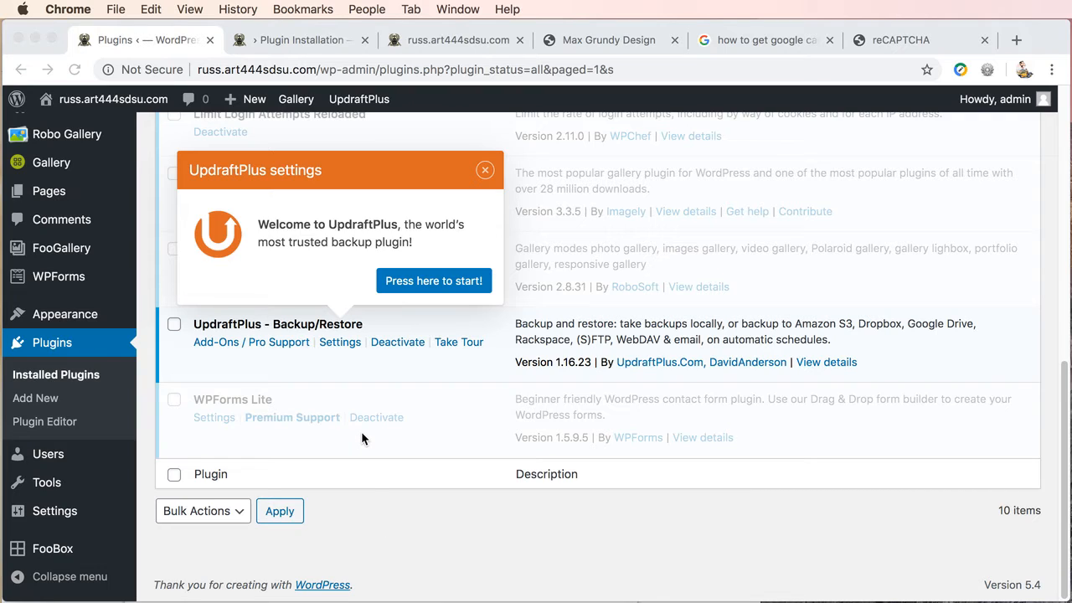
Step: Go through the UpdraftPlus welcome tour, covering its backup schedule, remote storage and other settings, and finish it
{"action": "left_click", "coordinate": [354, 367]}
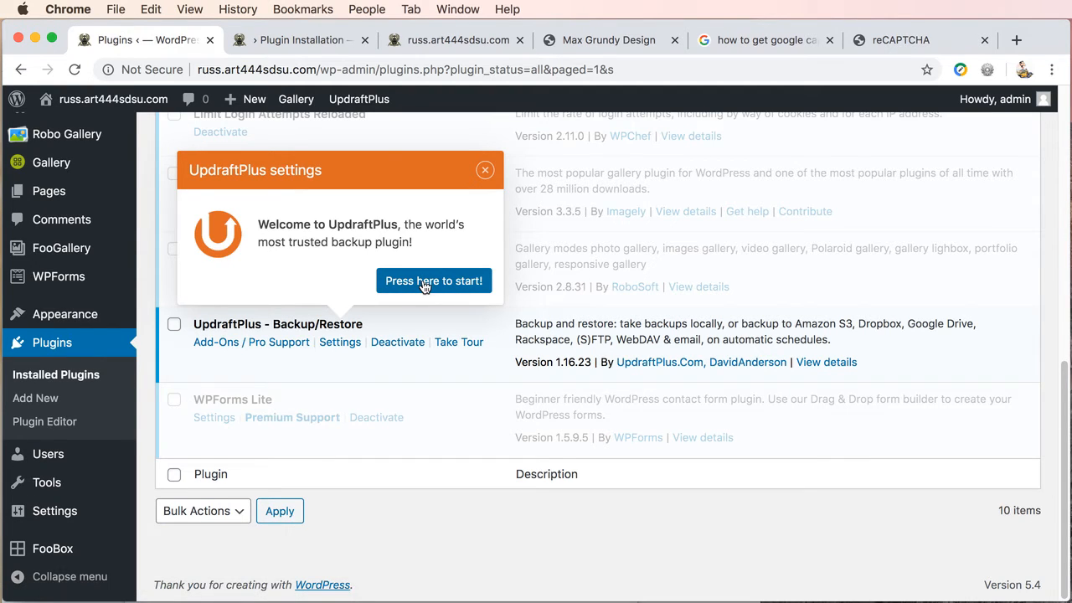
{"action": "left_click", "coordinate": [424, 283]}
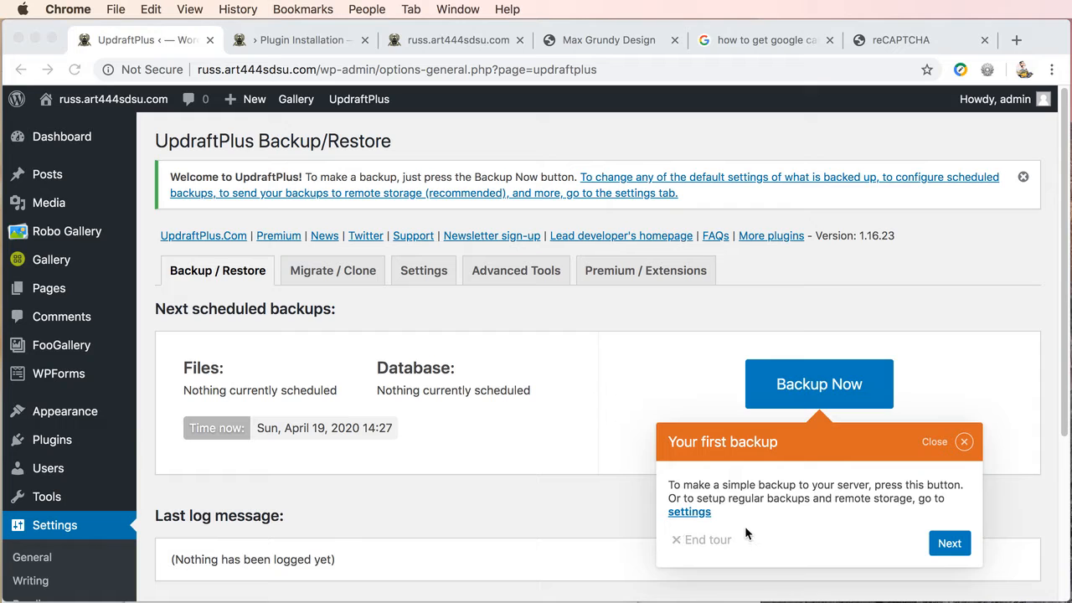
{"action": "left_click", "coordinate": [689, 511]}
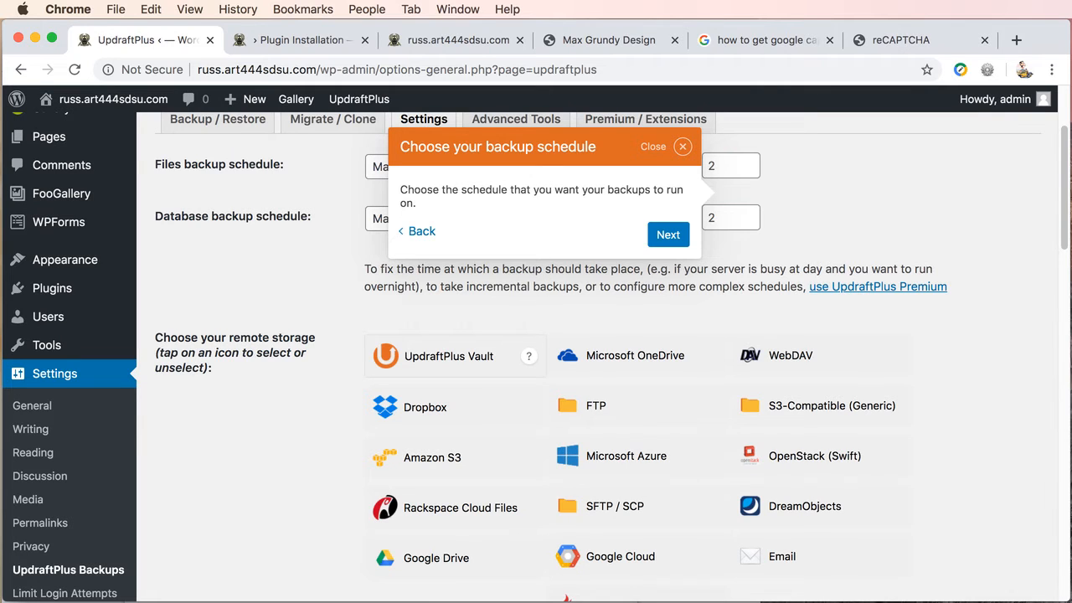
{"action": "left_click", "coordinate": [668, 235]}
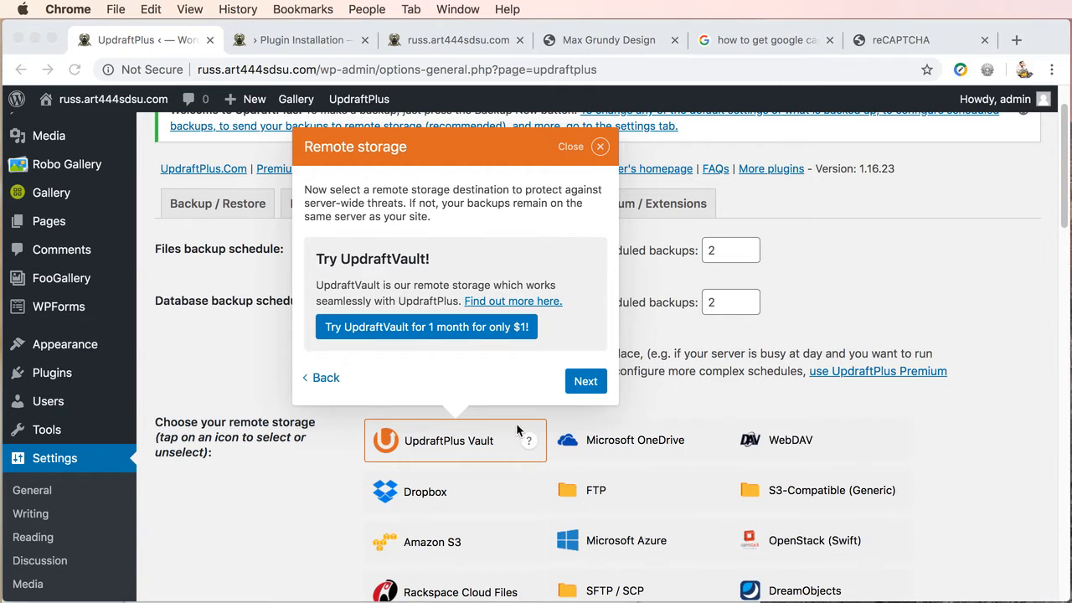
{"action": "left_click", "coordinate": [586, 383]}
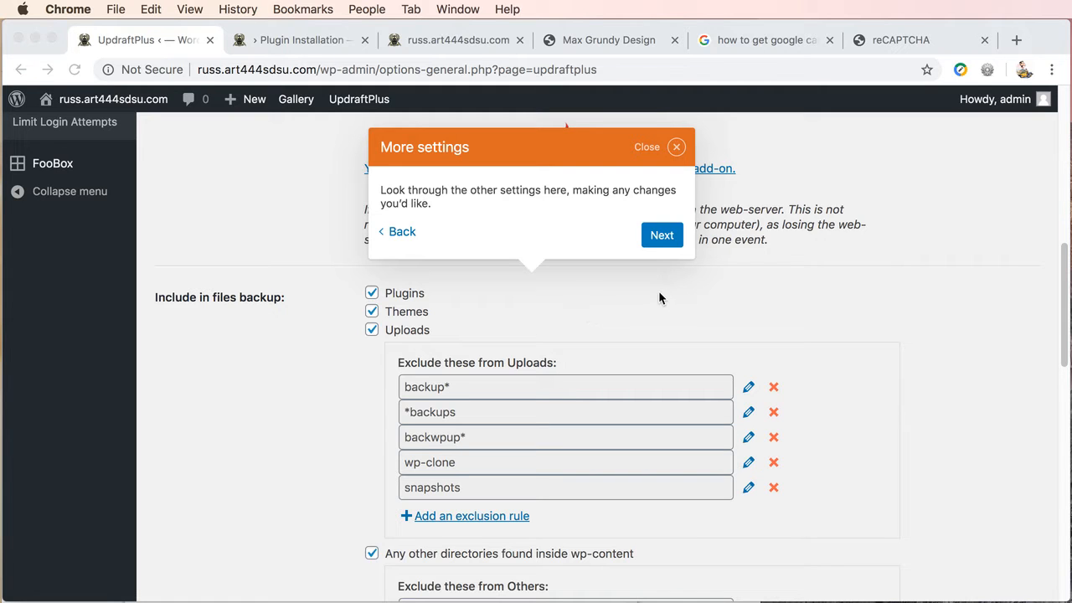
{"action": "left_click", "coordinate": [660, 235]}
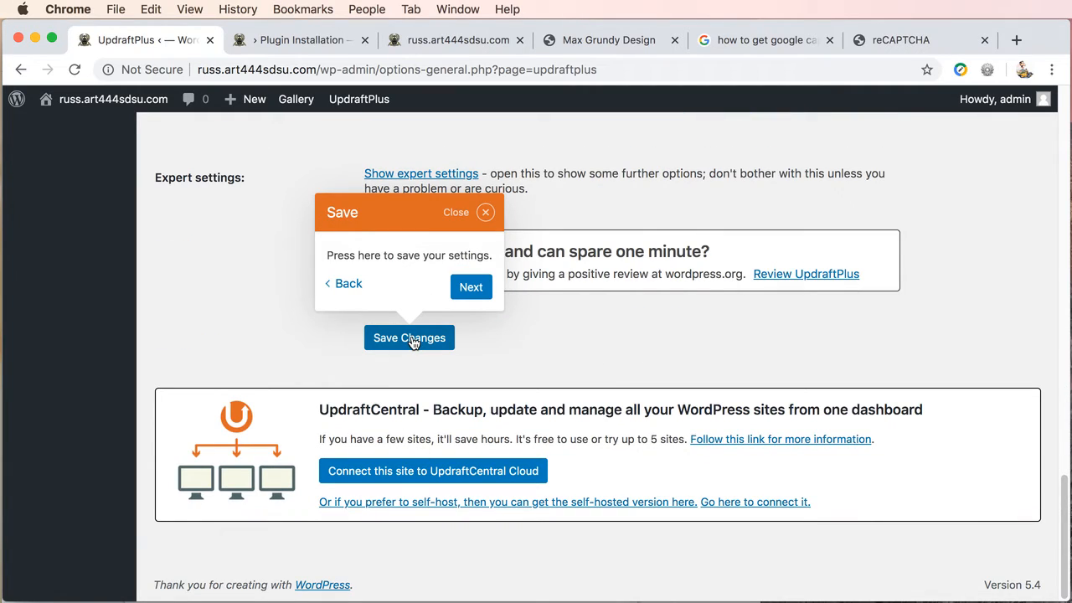
{"action": "left_click", "coordinate": [470, 288]}
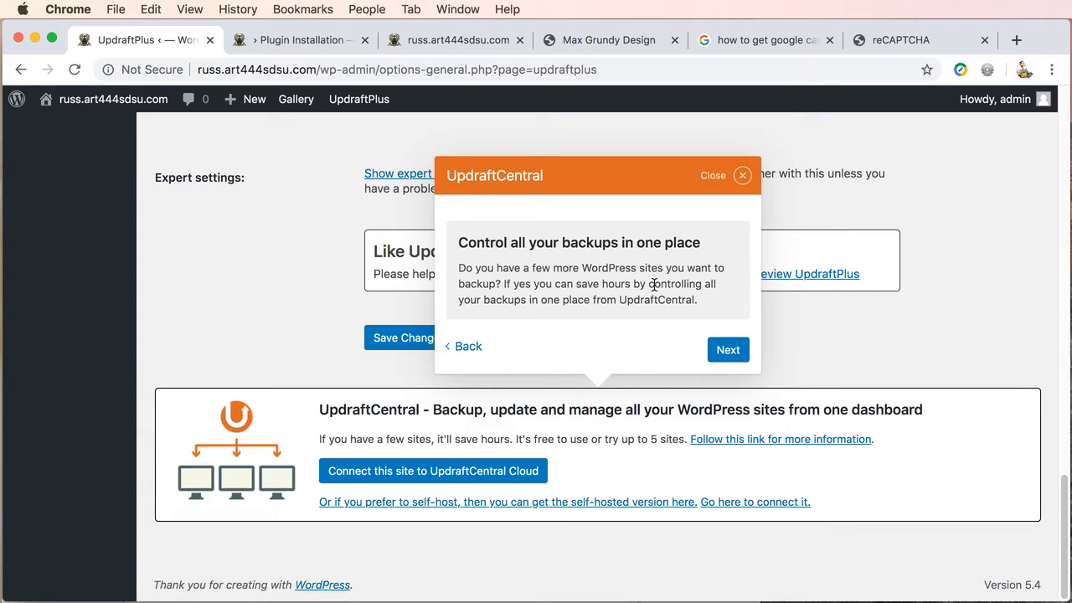
{"action": "left_click", "coordinate": [722, 351]}
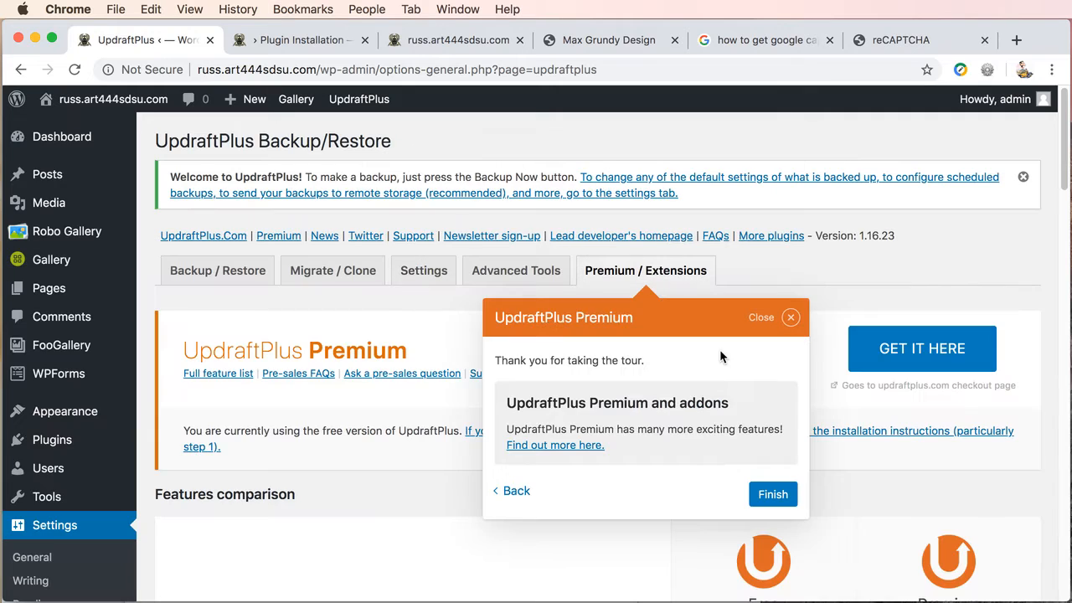
{"action": "left_click", "coordinate": [774, 494]}
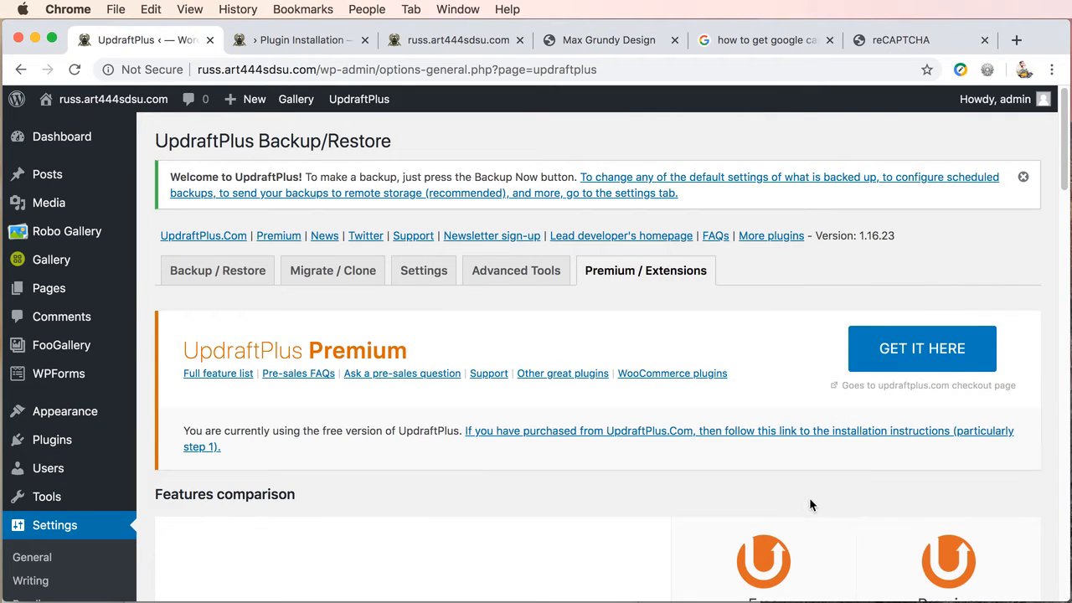
Step: Choose Google Drive as the remote storage in the UpdraftPlus settings
{"action": "left_click", "coordinate": [425, 273]}
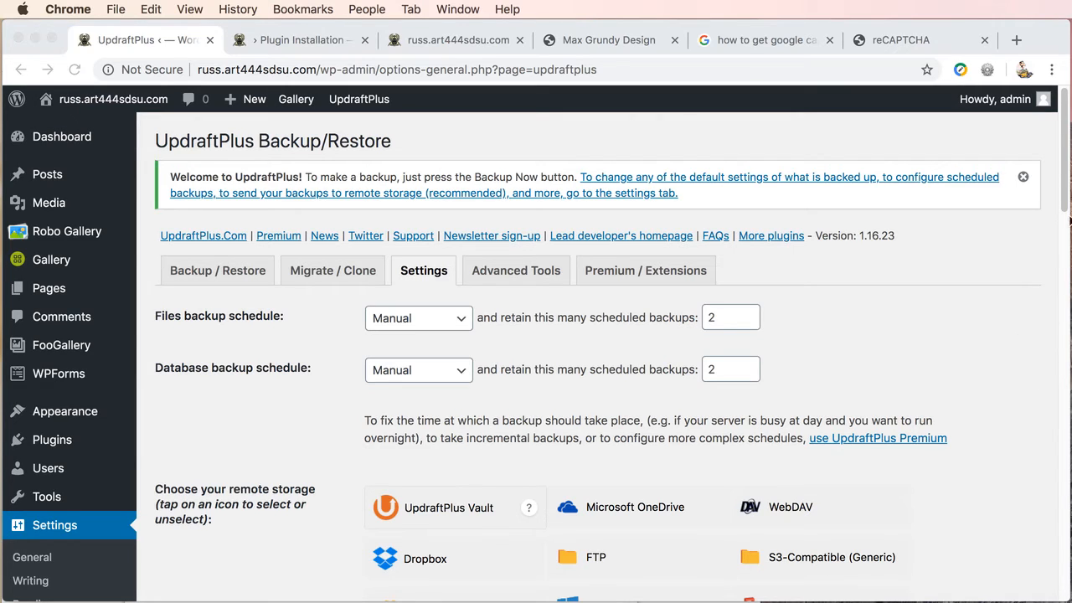
{"action": "left_click", "coordinate": [1062, 203]}
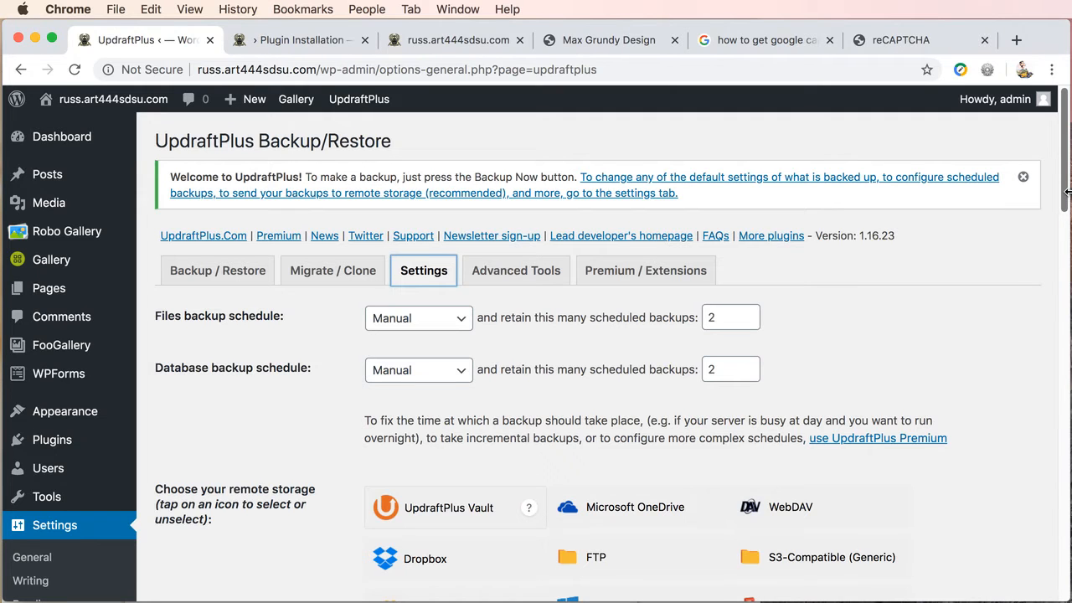
{"action": "left_click_drag", "start_coordinate": [1061, 203], "coordinate": [1059, 255]}
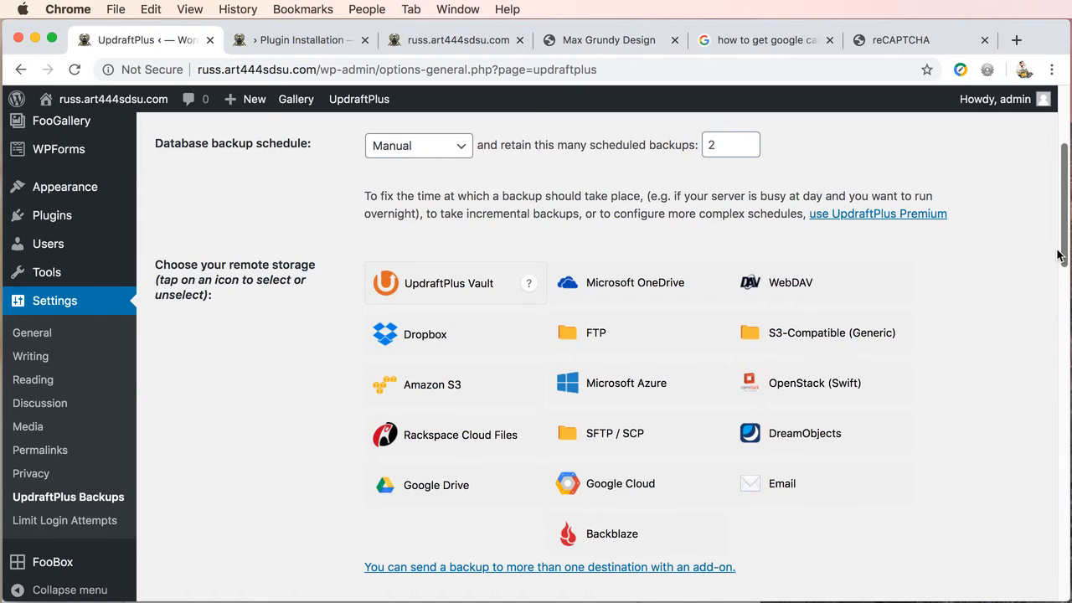
{"action": "left_click_drag", "start_coordinate": [1059, 255], "coordinate": [1059, 258]}
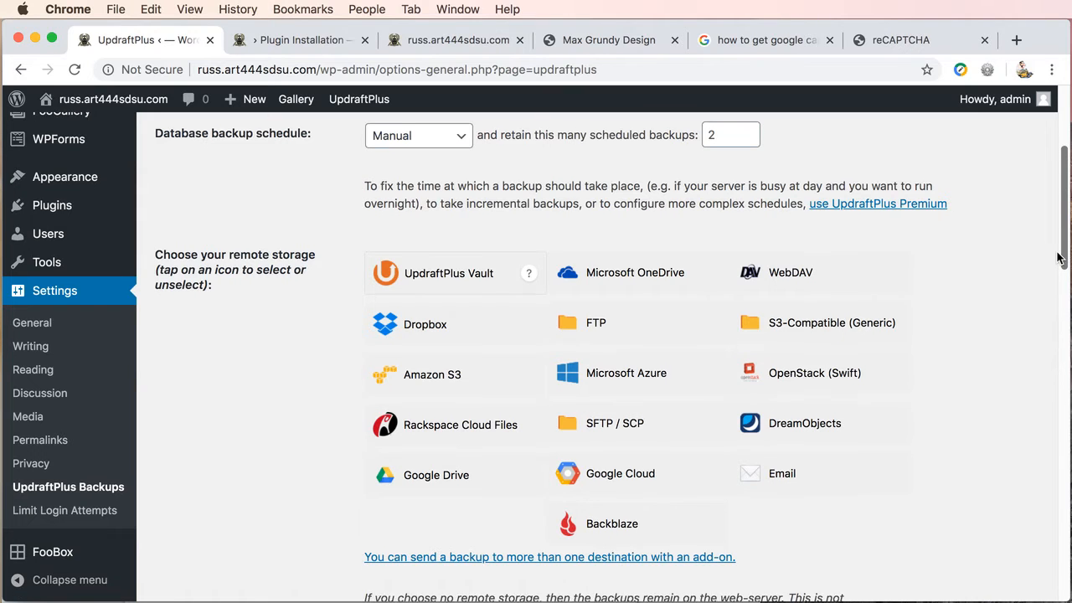
{"action": "left_click", "coordinate": [410, 478]}
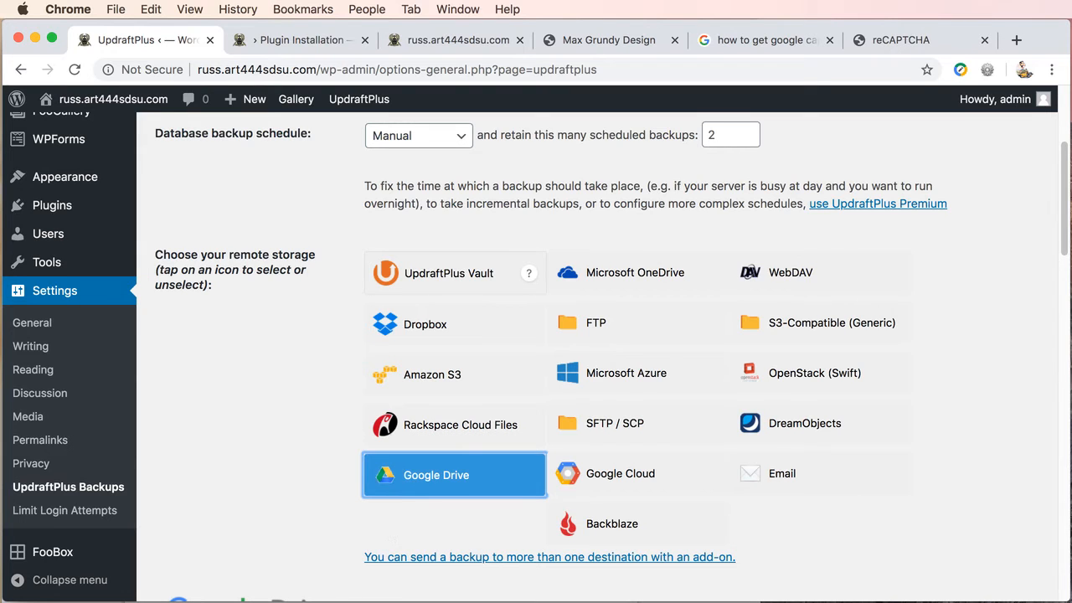
Step: Enable the basic email report to the site's admin address and save the UpdraftPlus settings
{"action": "scroll", "coordinate": [536, 352], "scroll_direction": "down", "scroll_amount": 5}
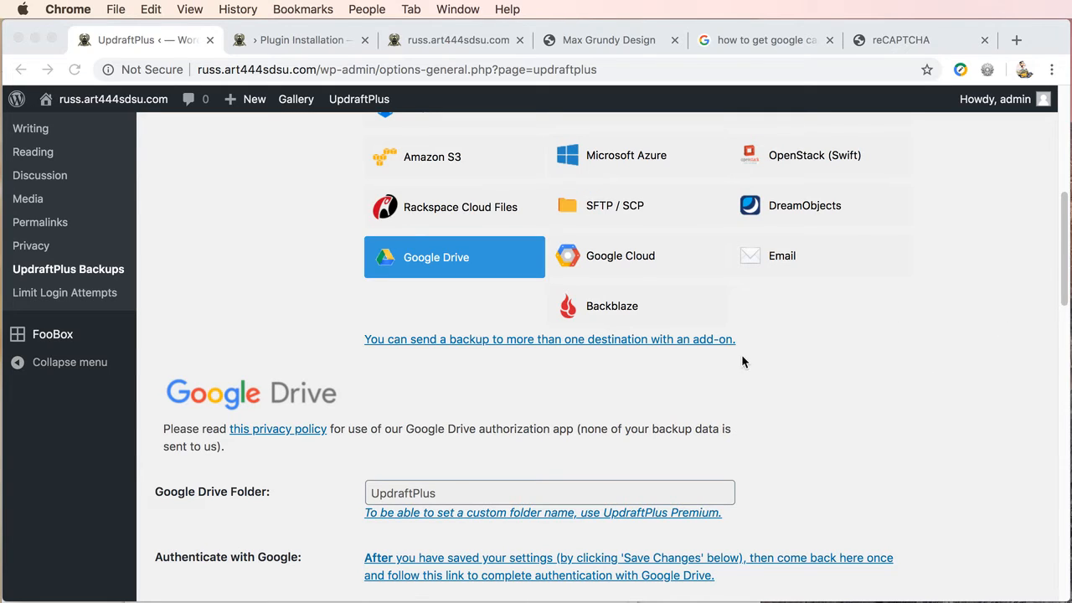
{"action": "left_click", "coordinate": [1064, 238]}
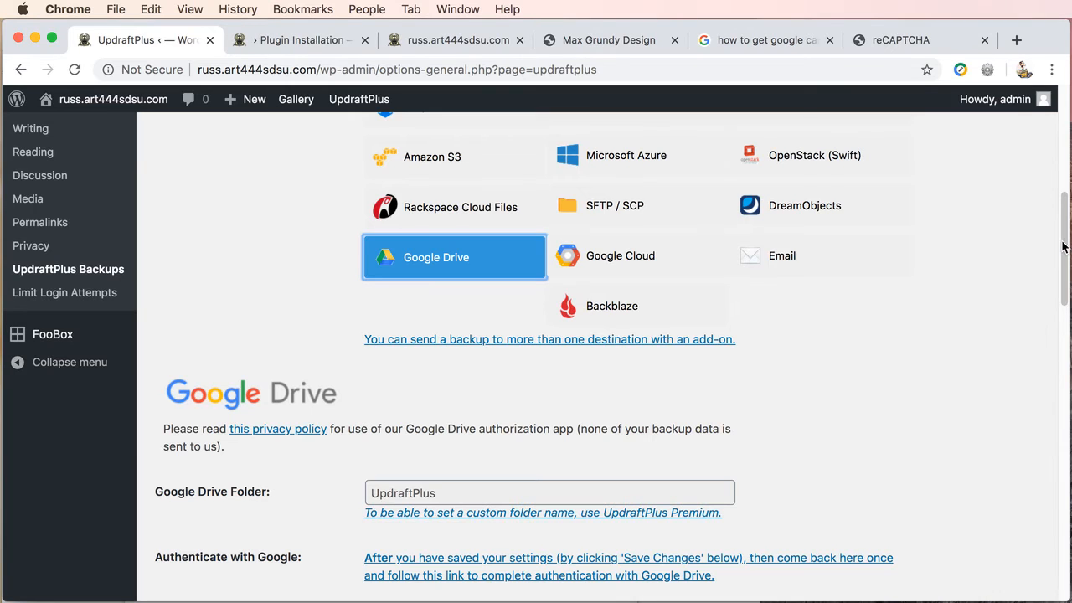
{"action": "left_click_drag", "start_coordinate": [1064, 238], "coordinate": [1055, 294]}
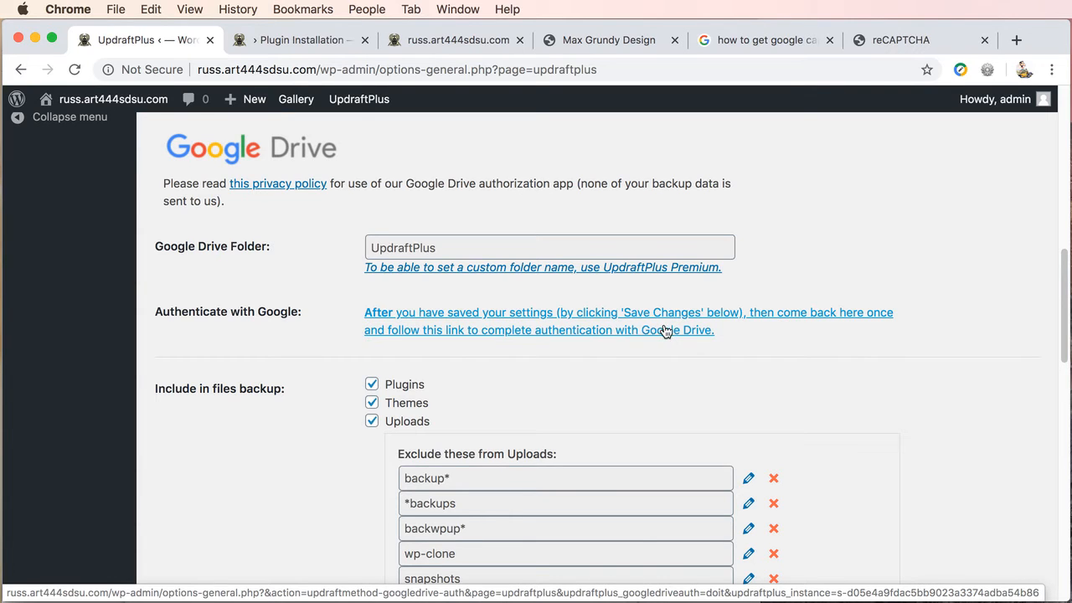
{"action": "left_click_drag", "start_coordinate": [1061, 282], "coordinate": [1066, 458]}
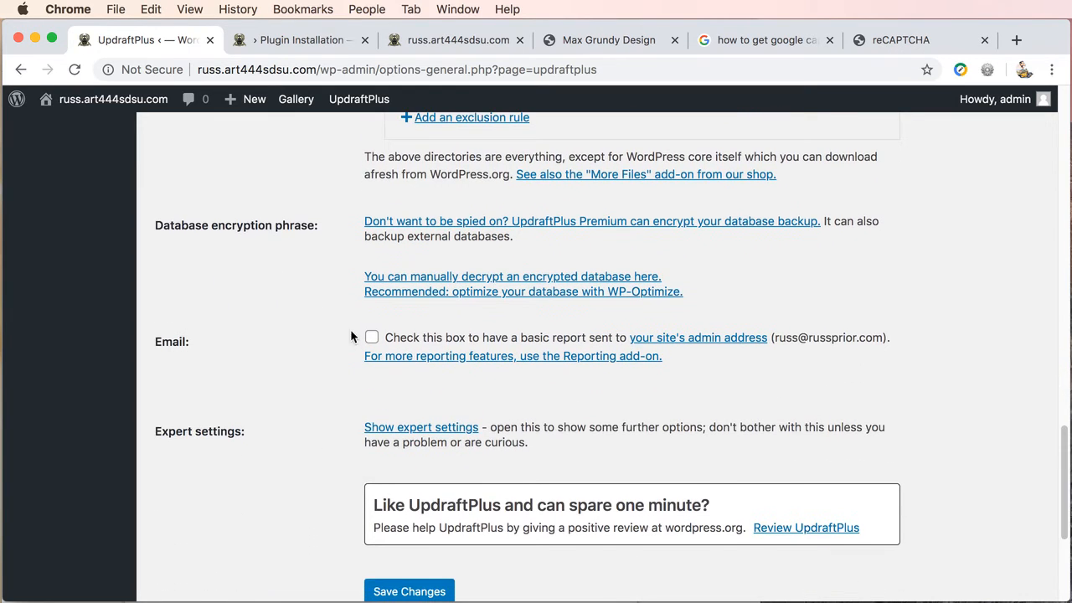
{"action": "left_click", "coordinate": [371, 338]}
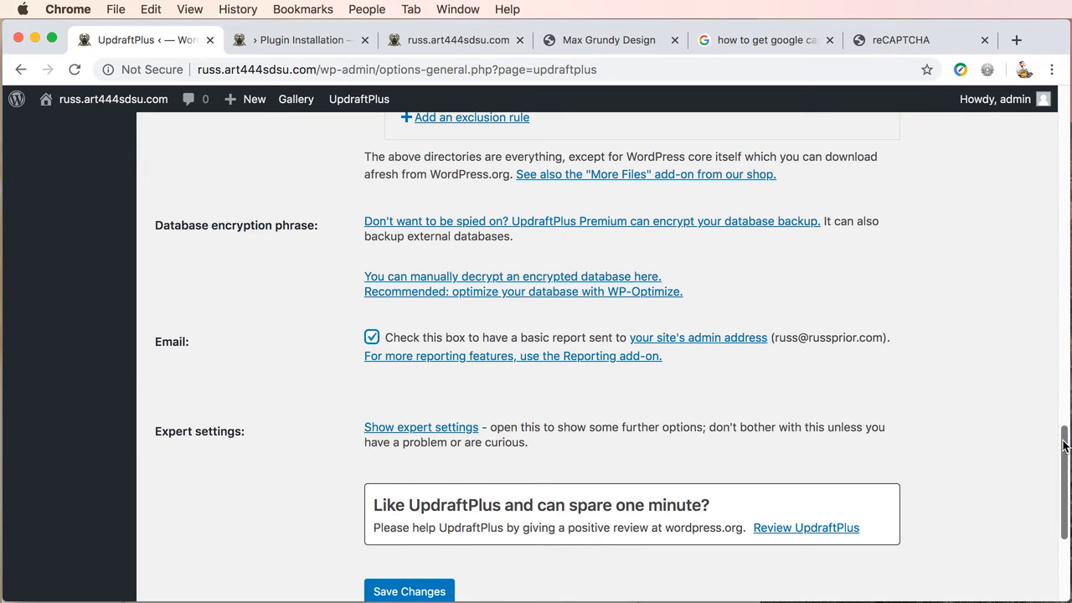
{"action": "scroll", "coordinate": [1064, 445], "scroll_direction": "down", "scroll_amount": 5}
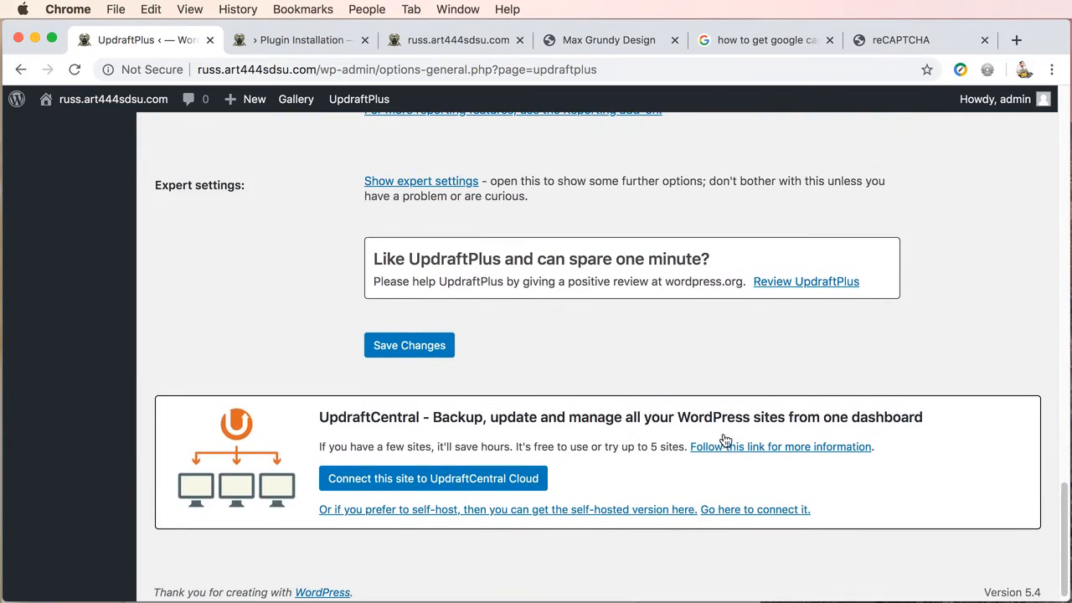
{"action": "left_click", "coordinate": [413, 347]}
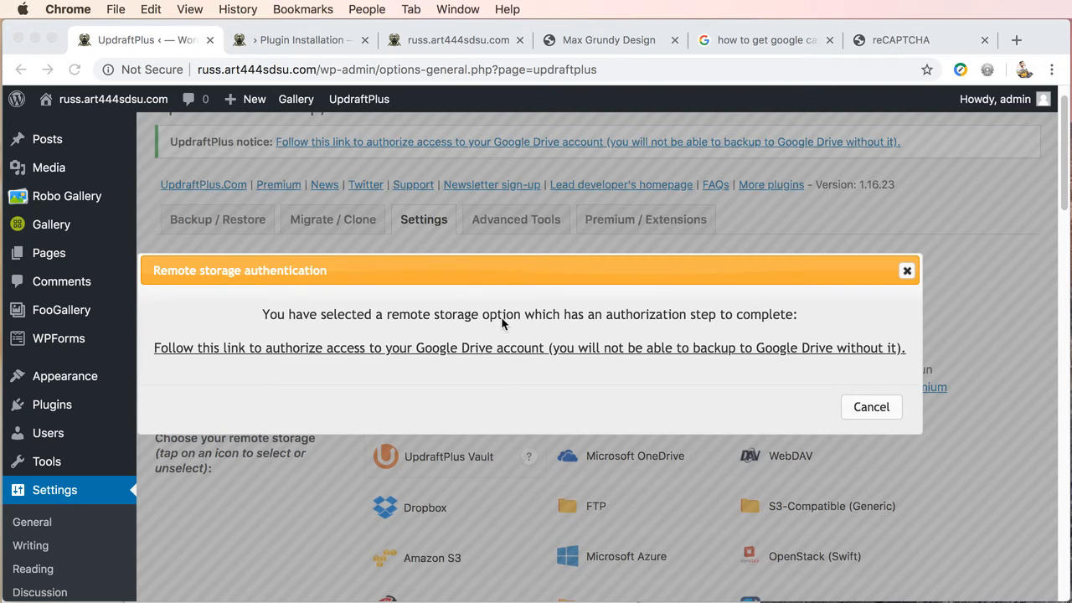
Step: Open the Google Drive authorization link for UpdraftPlus and choose the existing Google account to continue
{"action": "left_click", "coordinate": [518, 368]}
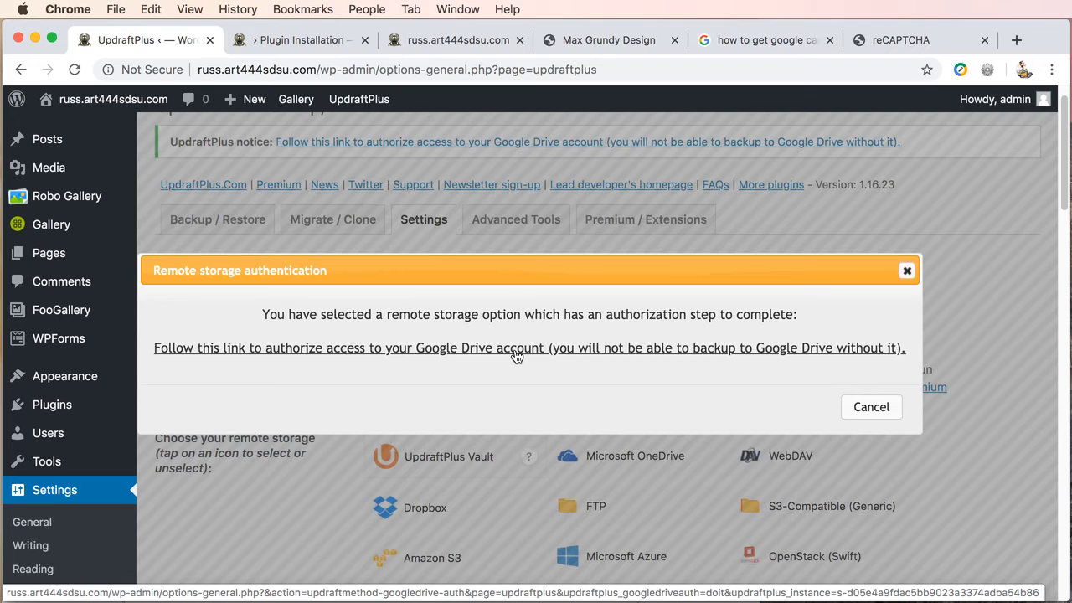
{"action": "left_click", "coordinate": [516, 356]}
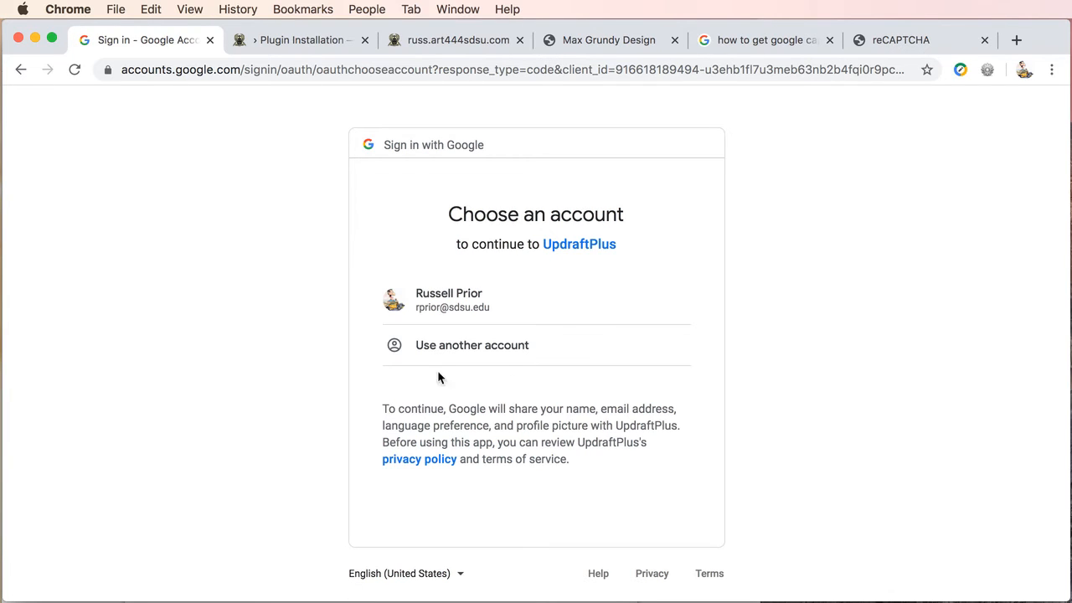
{"action": "left_click", "coordinate": [450, 295]}
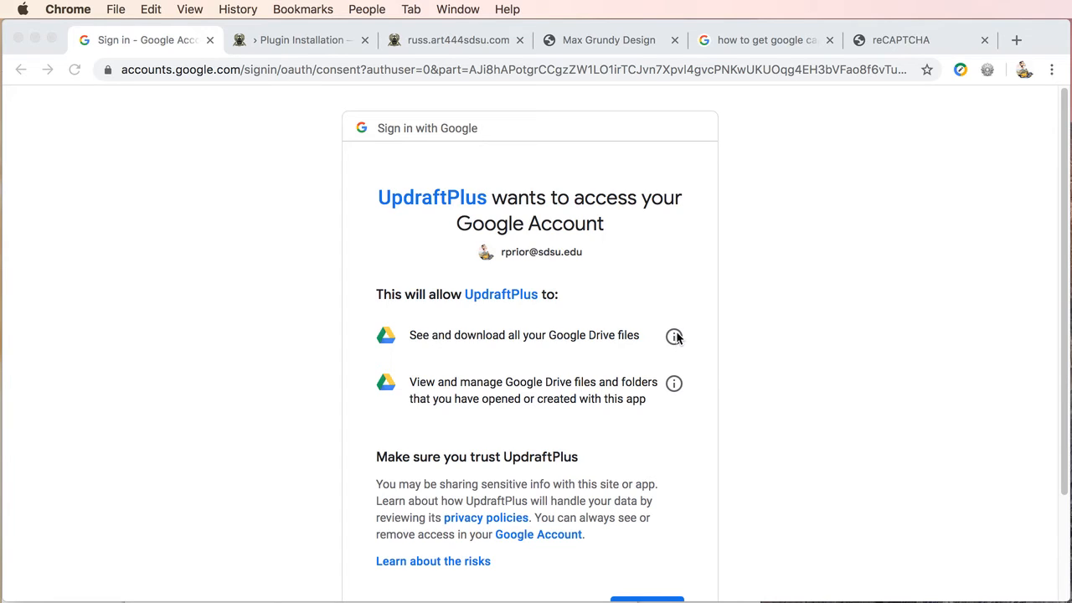
Step: Allow UpdraftPlus to access the Google account's Drive files and complete the Google Drive setup, returning to the site's plugin page
{"action": "left_click", "coordinate": [589, 381]}
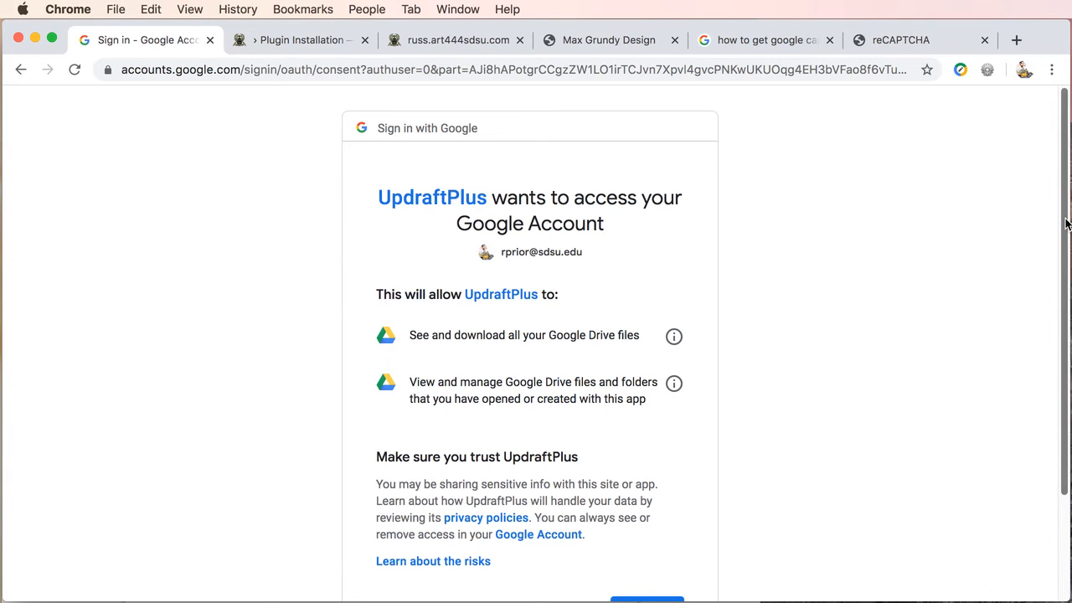
{"action": "left_click_drag", "start_coordinate": [1066, 223], "coordinate": [1064, 283]}
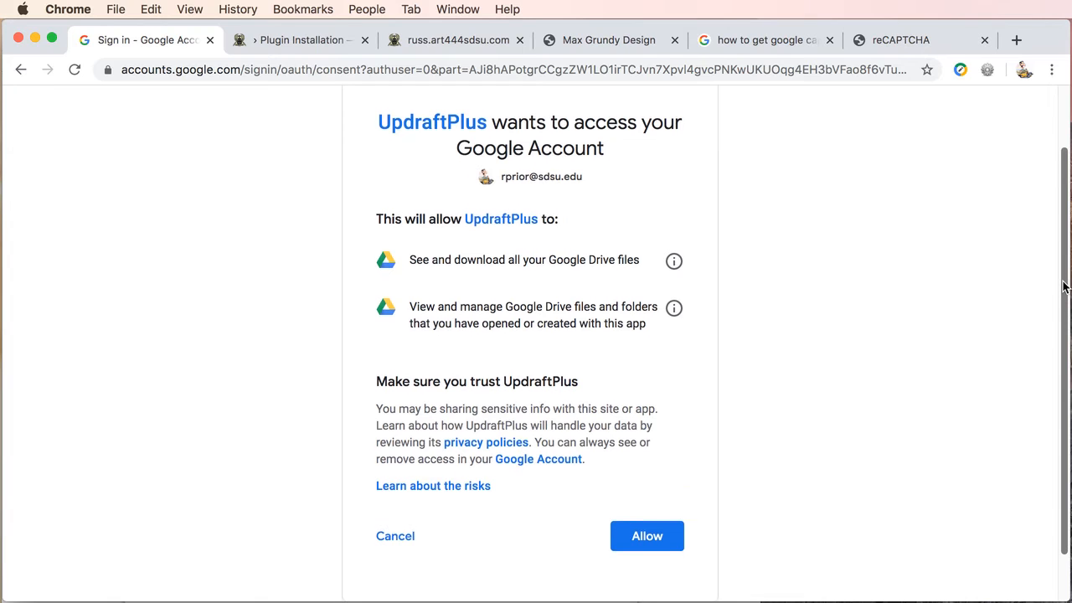
{"action": "left_click_drag", "start_coordinate": [1064, 283], "coordinate": [1065, 335]}
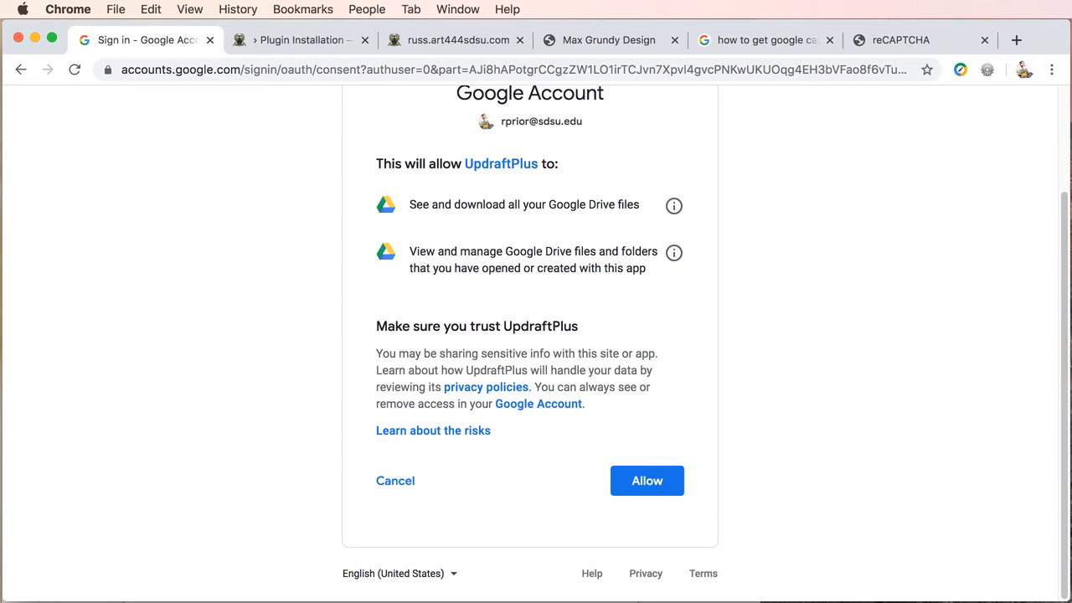
{"action": "left_click", "coordinate": [638, 483]}
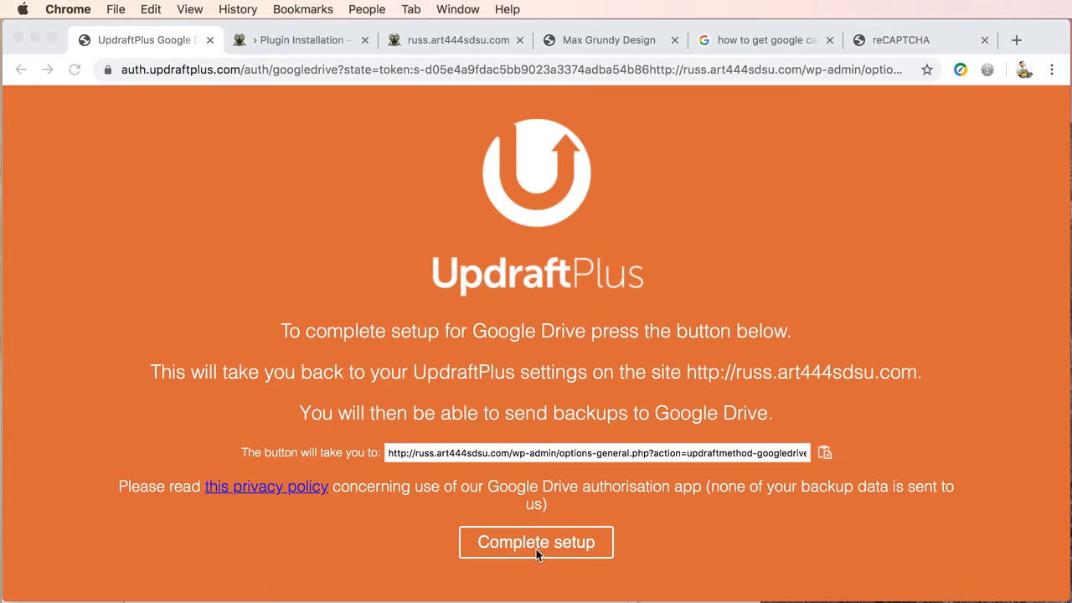
{"action": "left_click", "coordinate": [589, 550]}
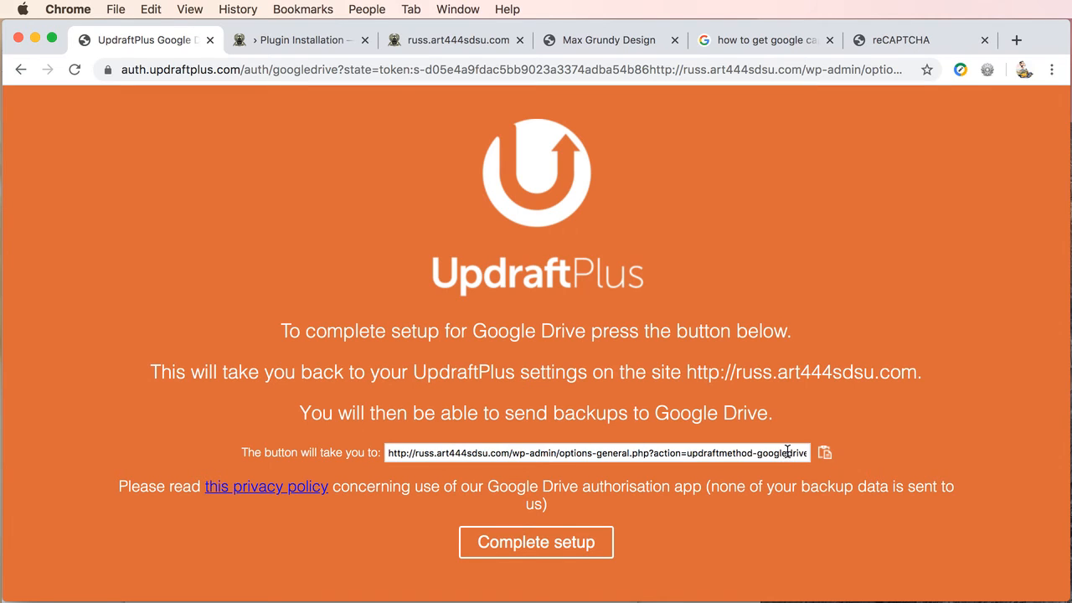
{"action": "left_click", "coordinate": [544, 543]}
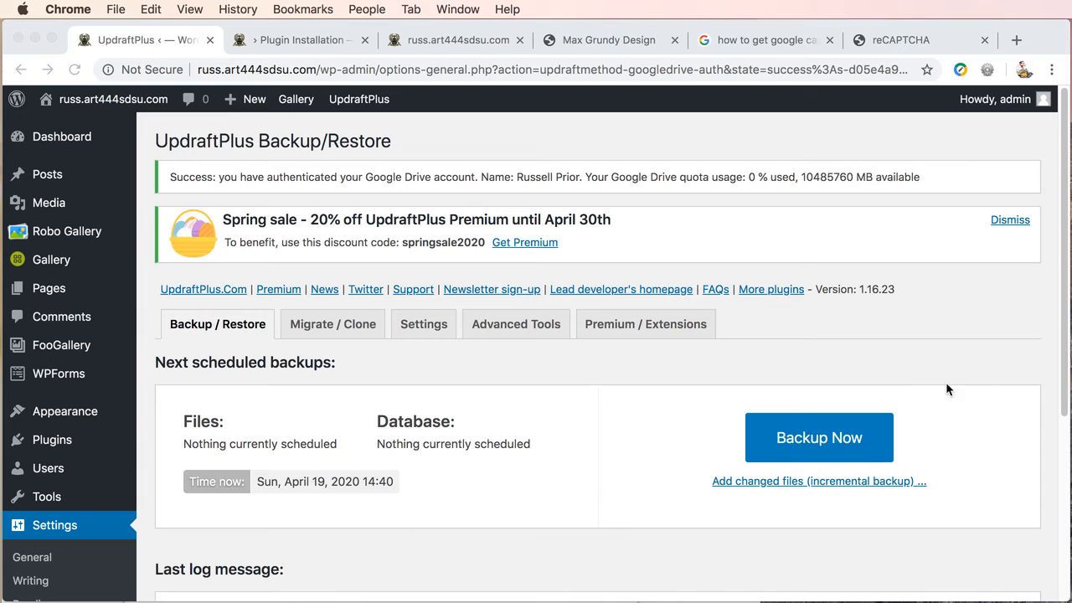
Step: Run a new UpdraftPlus backup that includes the database and files and is sent to remote storage
{"action": "left_click", "coordinate": [941, 416]}
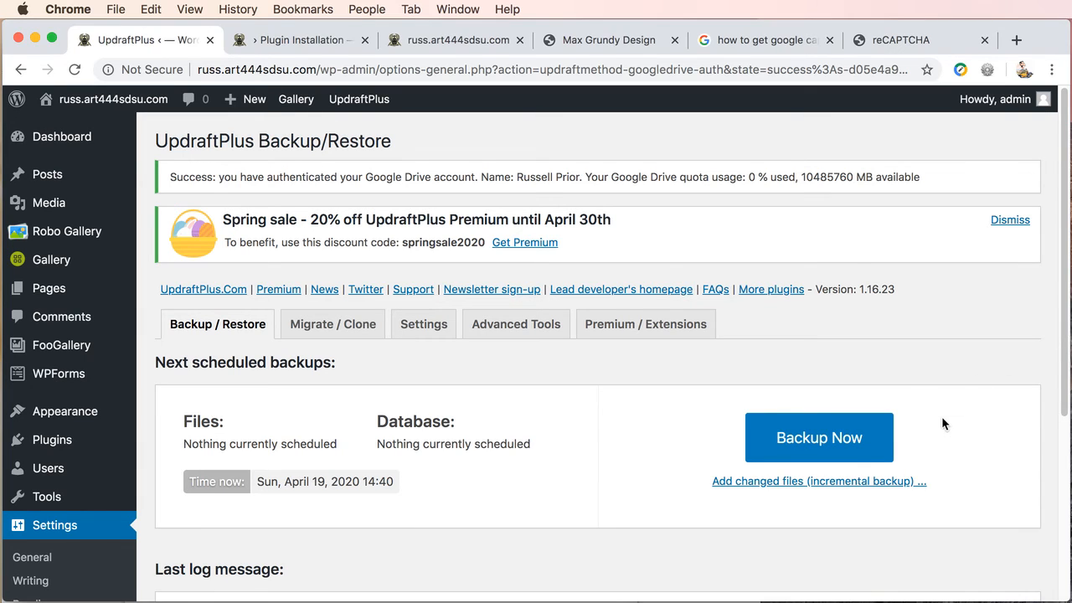
{"action": "left_click", "coordinate": [821, 441]}
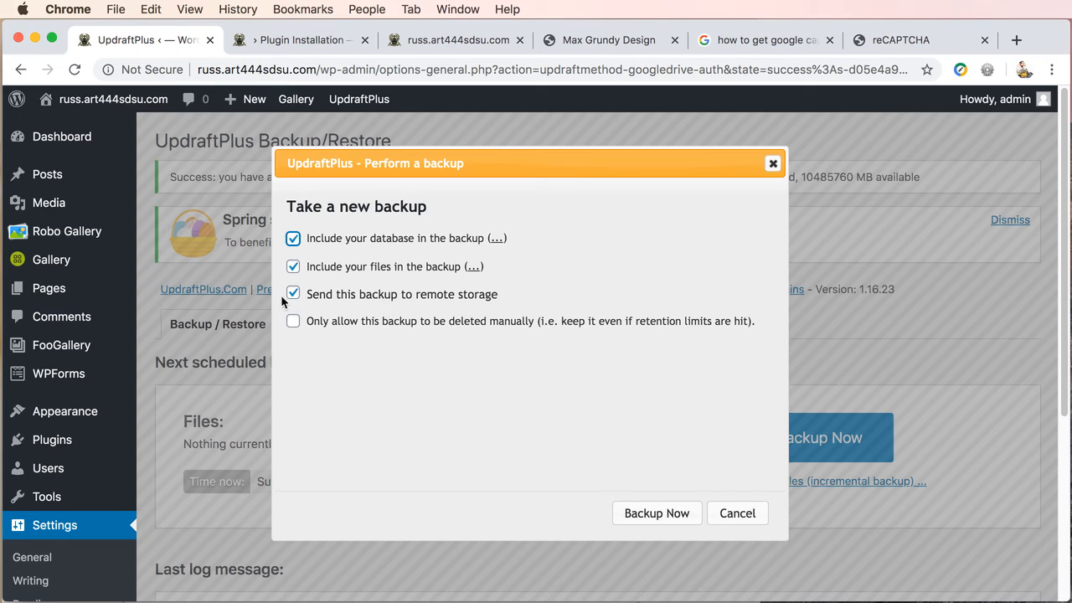
{"action": "left_click", "coordinate": [653, 513]}
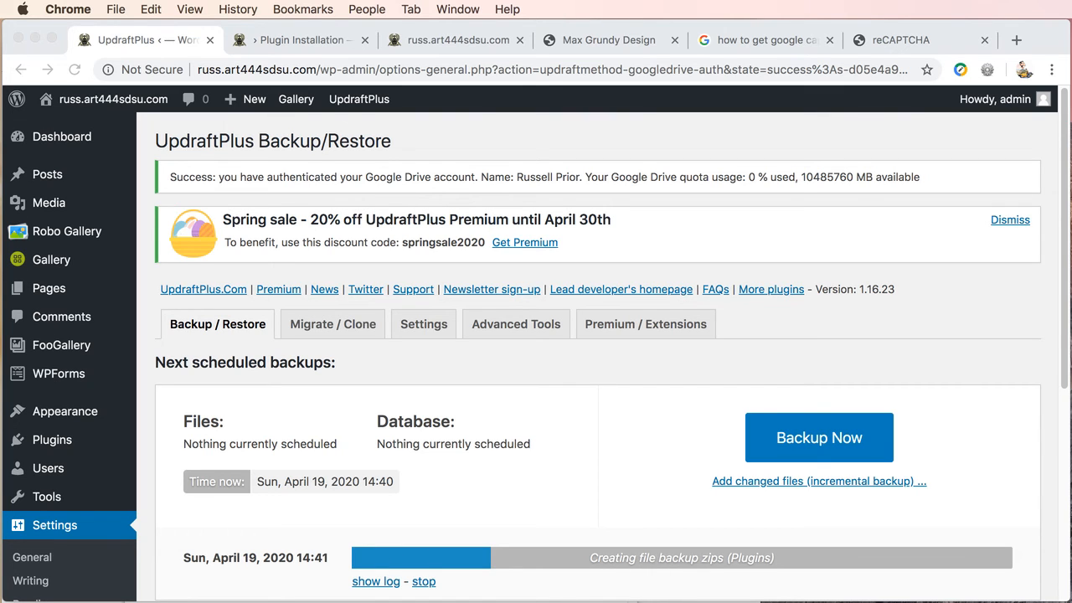
Step: Review the last log message and existing backups, and check Google Drive's UpdraftPlus folder for the new backup files
{"action": "scroll", "coordinate": [449, 511], "scroll_direction": "down", "scroll_amount": 5}
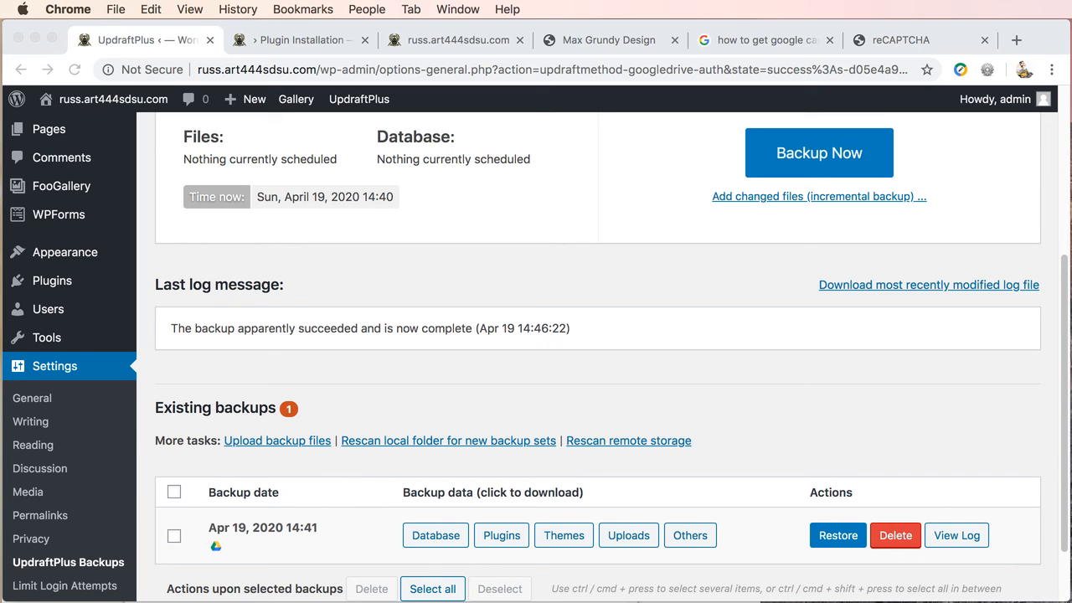
{"action": "left_click_drag", "start_coordinate": [1071, 599], "coordinate": [800, 87]}
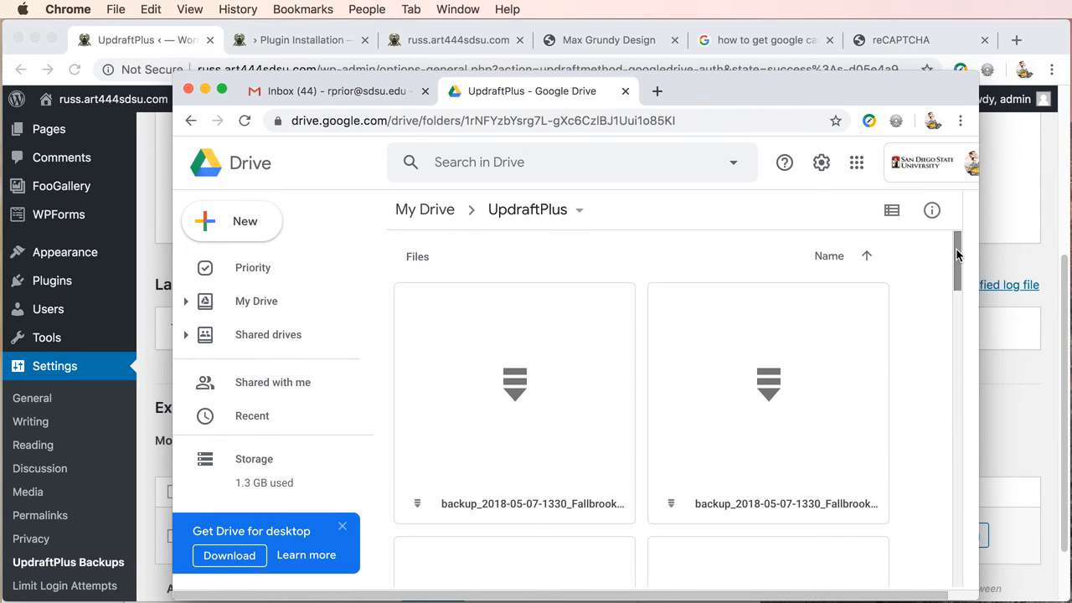
{"action": "left_click_drag", "start_coordinate": [957, 256], "coordinate": [918, 578]}
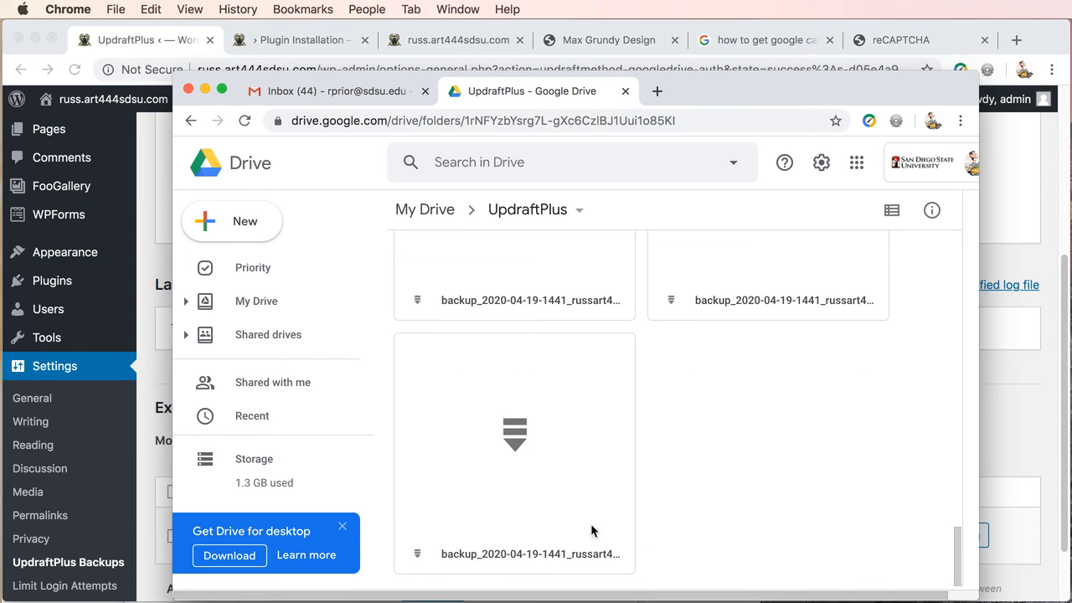